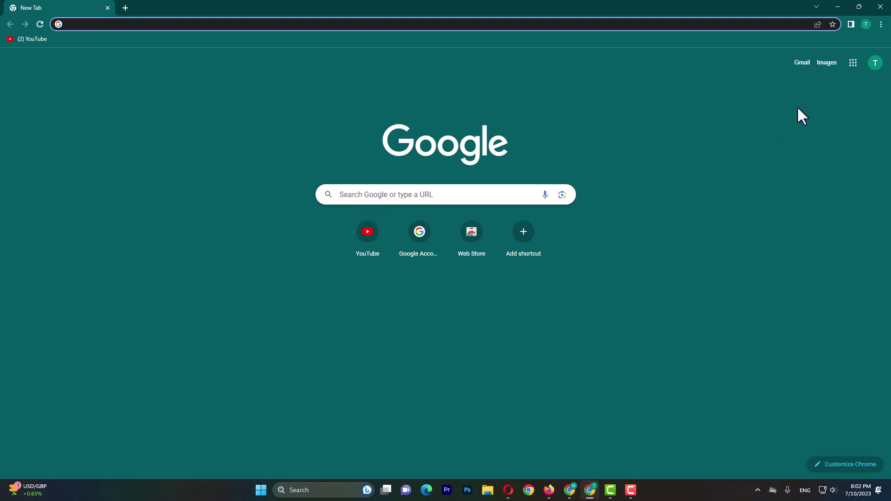
# Open YouTube and go to the signed-in channel's YouTube Studio dashboard.
pyautogui.click(870, 62)
pyautogui.click(367, 241)
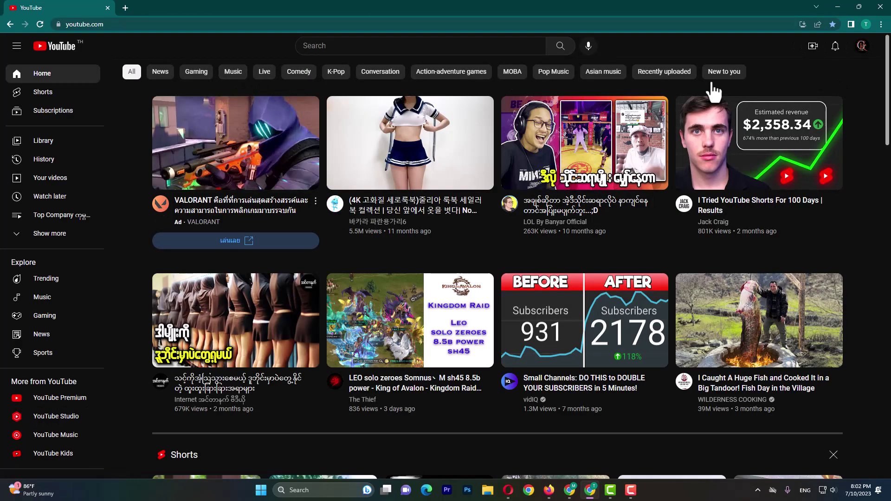
pyautogui.click(861, 45)
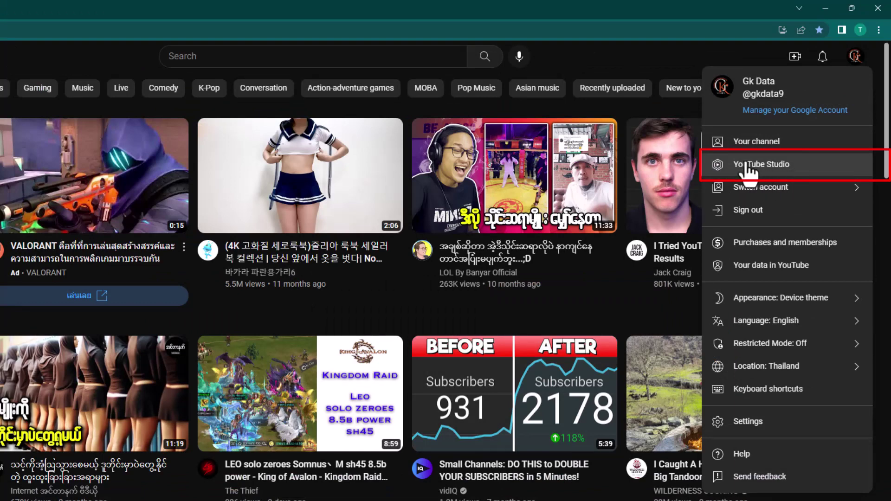
pyautogui.click(745, 164)
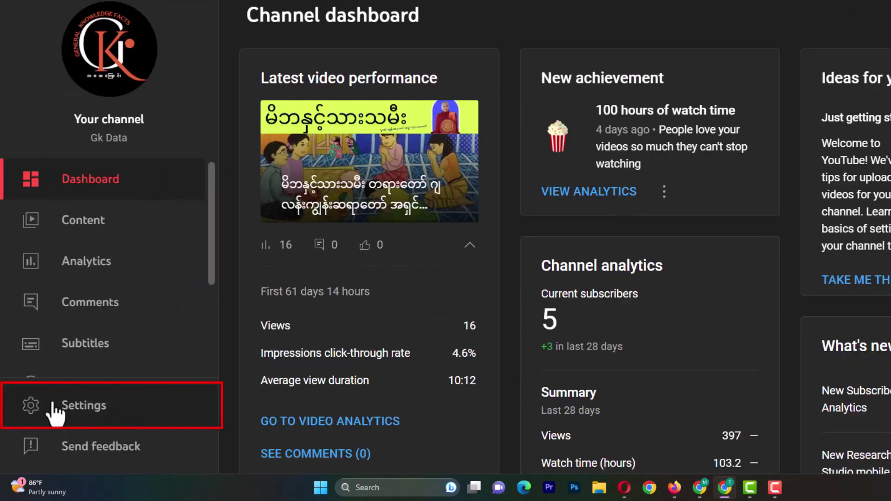
# Open the channel's Feature eligibility settings in YouTube Studio.
pyautogui.click(84, 408)
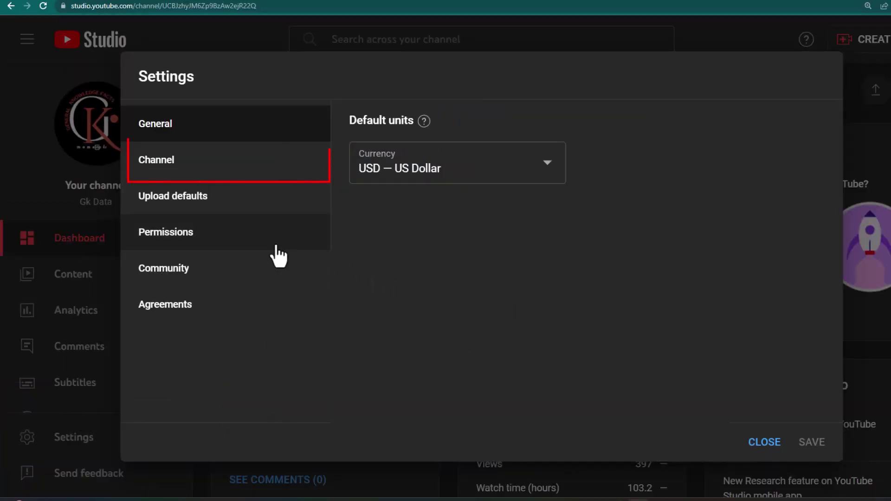
pyautogui.click(162, 171)
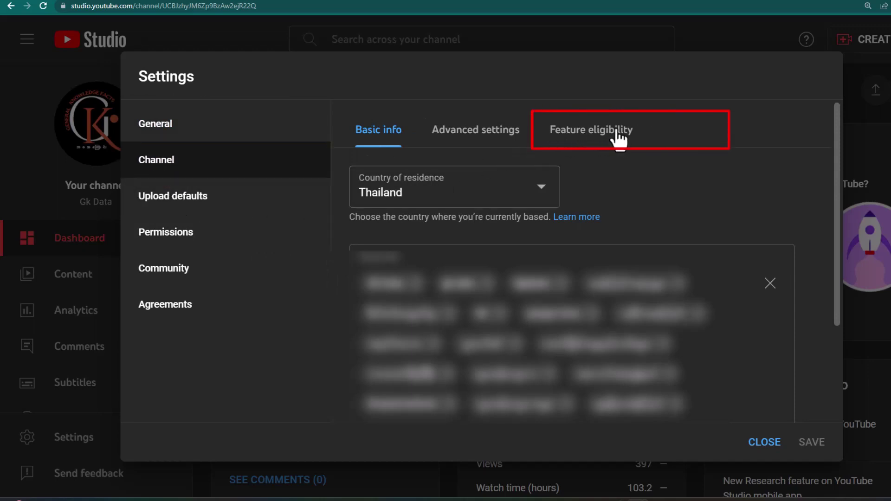
pyautogui.click(602, 135)
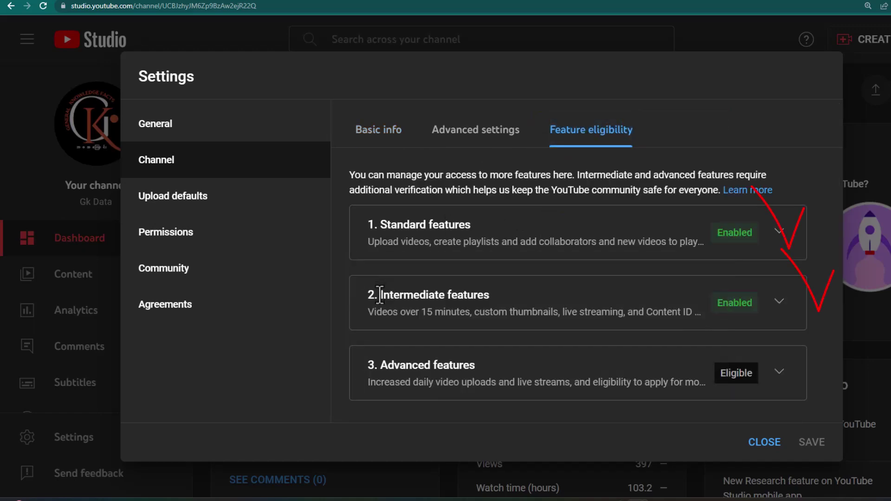
# Review the Standard and Intermediate features entries, including the custom thumbnails description.
pyautogui.moveTo(380, 297); pyautogui.dragTo(457, 297)
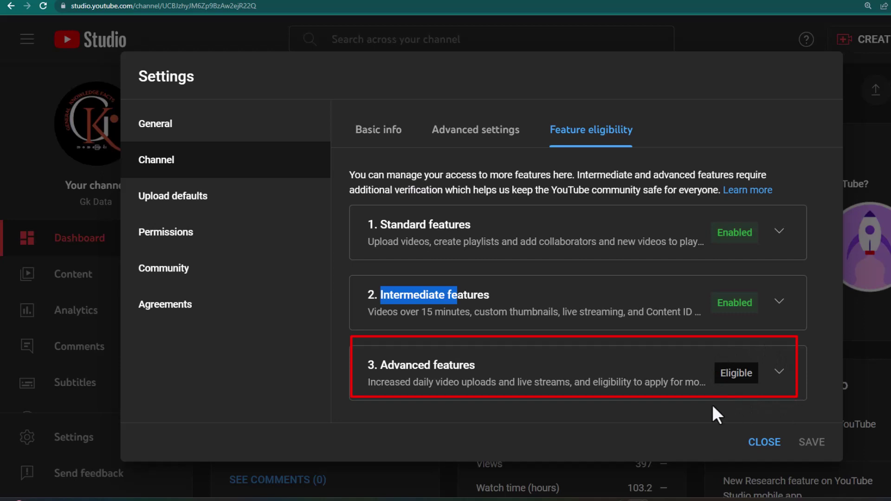
pyautogui.click(410, 232)
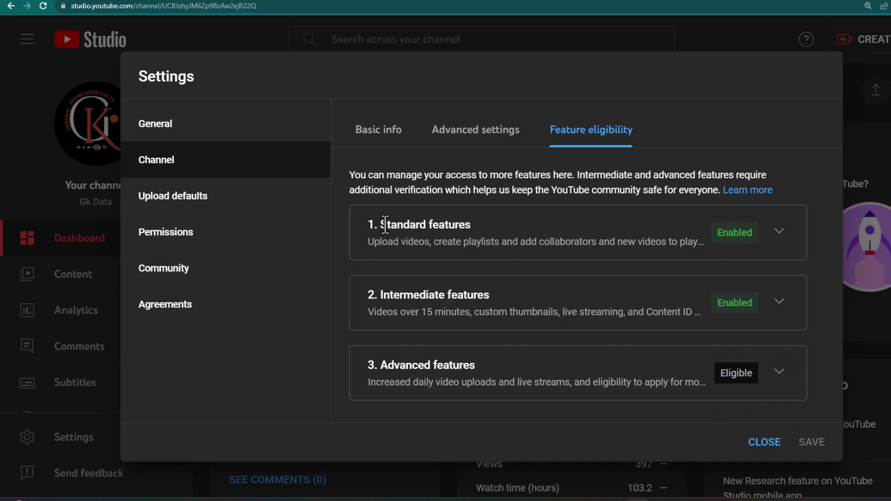
pyautogui.moveTo(385, 225); pyautogui.dragTo(472, 227)
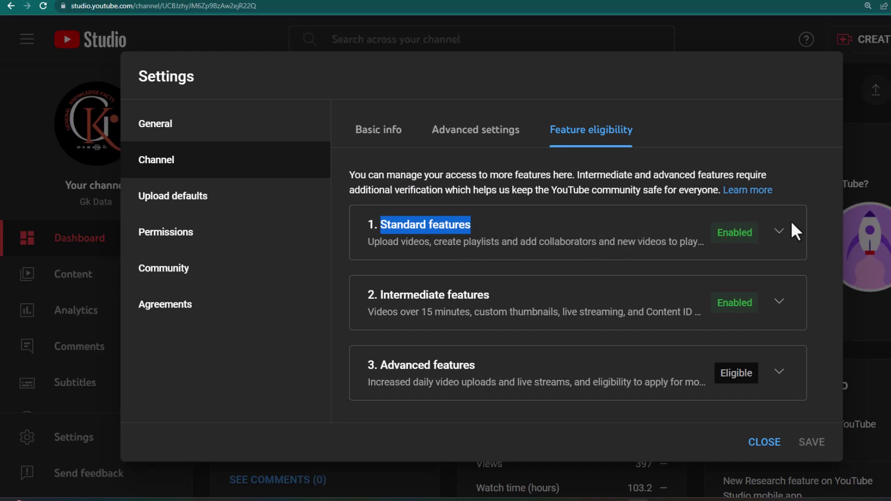
pyautogui.click(794, 251)
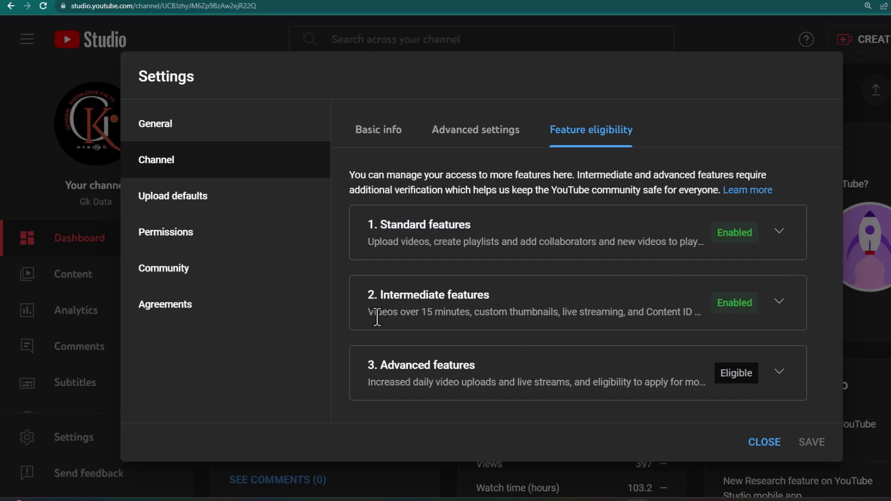
pyautogui.moveTo(370, 315); pyautogui.dragTo(559, 313)
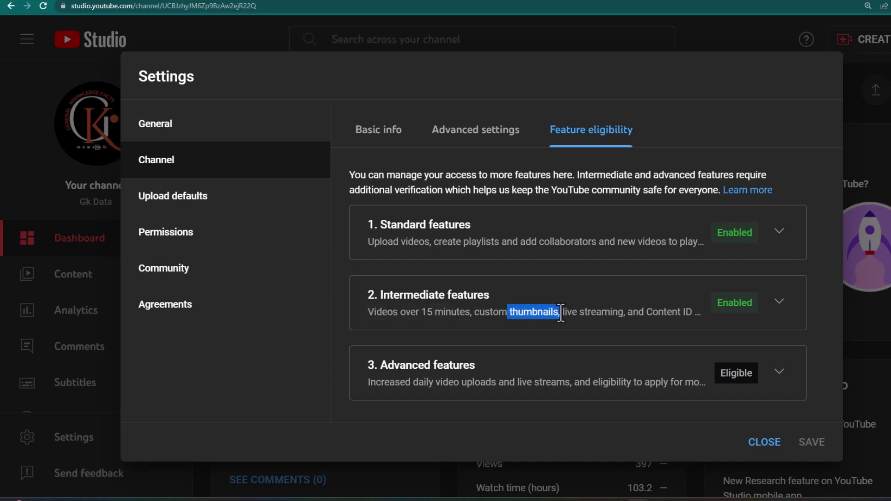
pyautogui.click(567, 311)
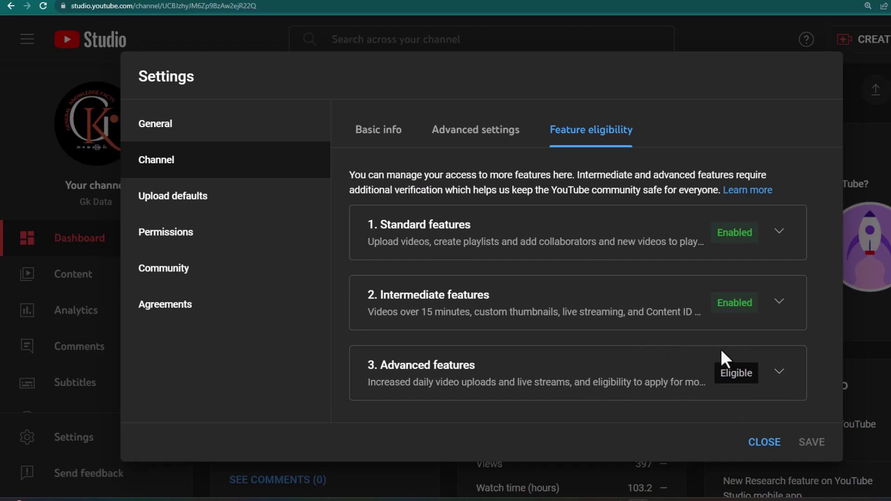
# Expand Advanced features and review its video verification, valid ID and channel history requirements.
pyautogui.click(779, 377)
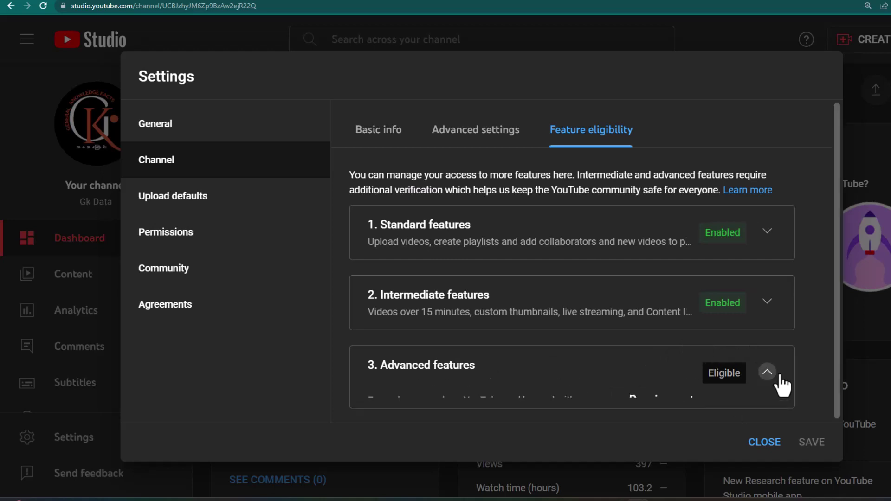
pyautogui.scroll(-3, 664, 325)
pyautogui.scroll(-1, 663, 324)
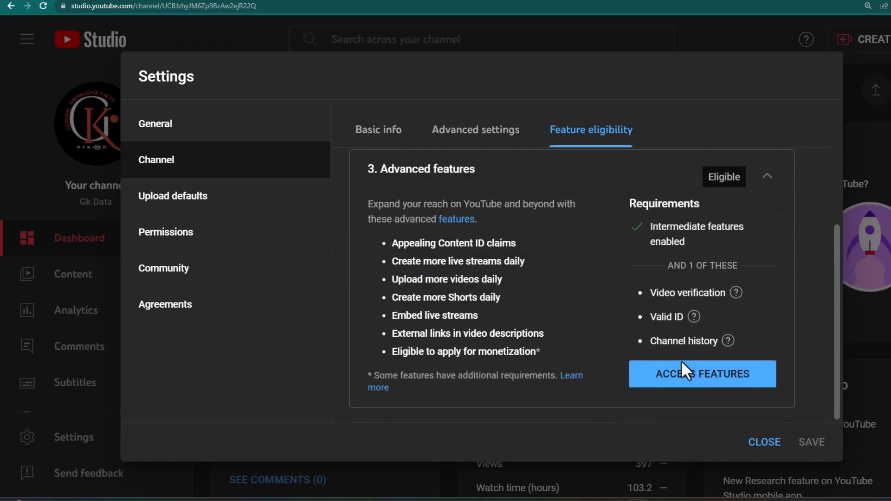
pyautogui.moveTo(651, 295)
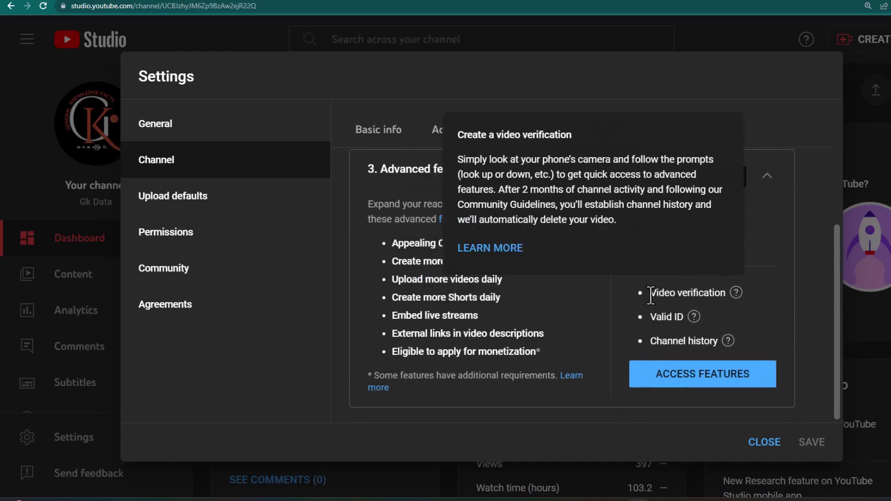
pyautogui.moveTo(637, 293); pyautogui.dragTo(719, 292)
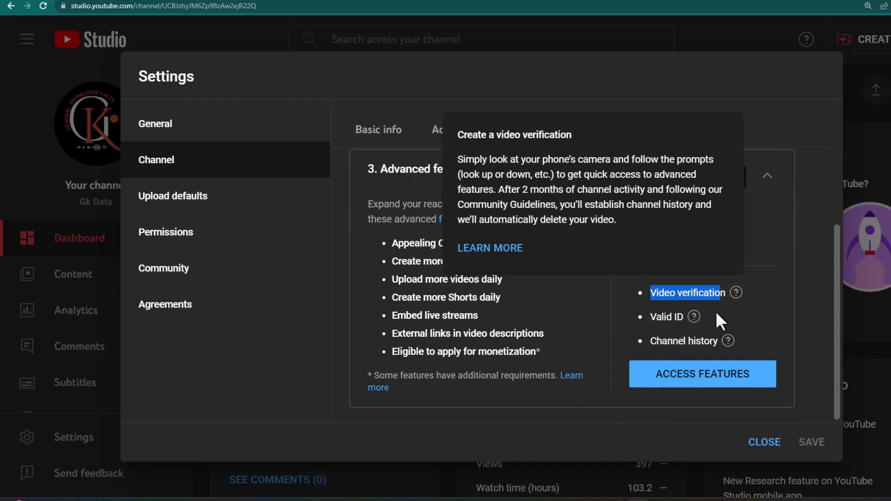
pyautogui.moveTo(640, 317)
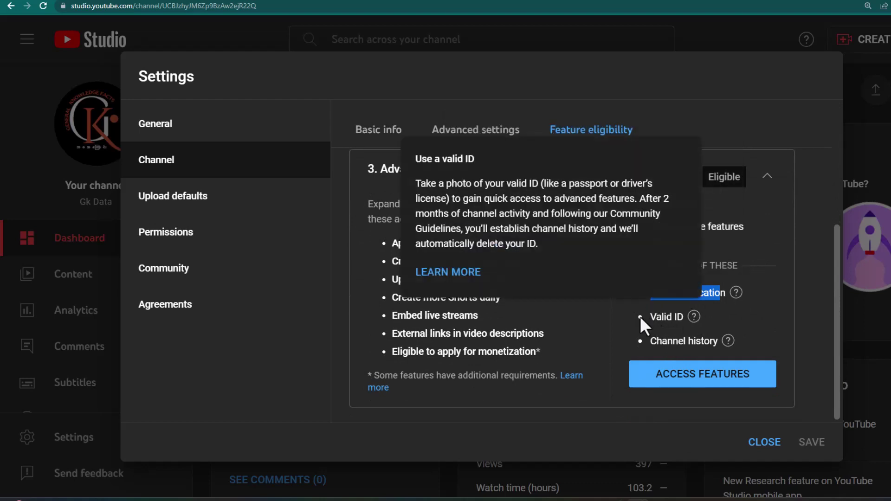
pyautogui.moveTo(629, 316); pyautogui.dragTo(713, 341)
pyautogui.click(736, 317)
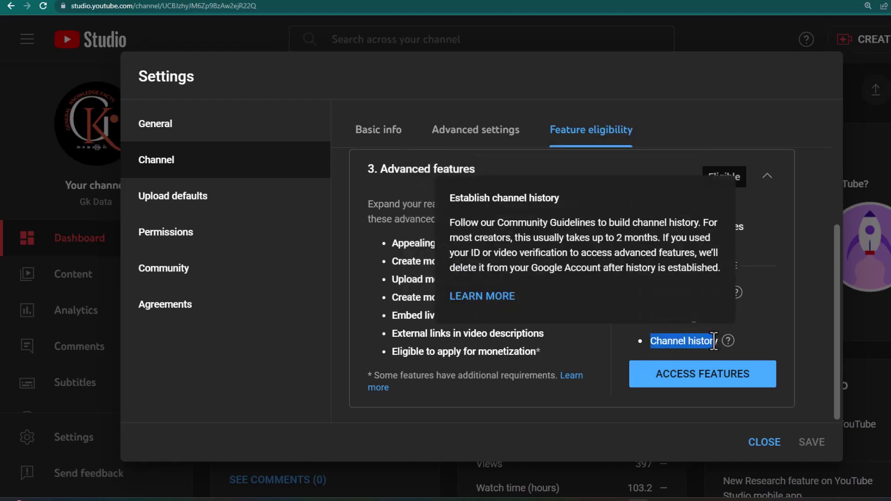
# Read the explanation of establishing channel history and compare it with the video verification explanation.
pyautogui.click(689, 341)
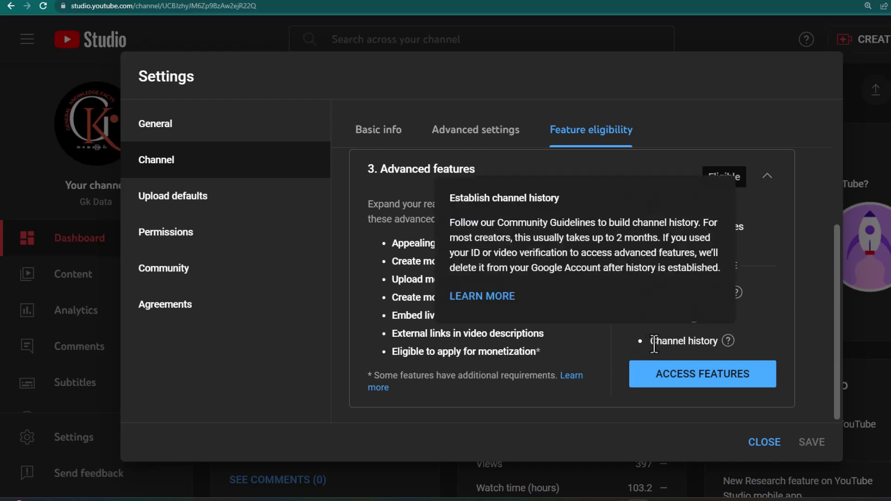
pyautogui.moveTo(650, 340); pyautogui.dragTo(719, 343)
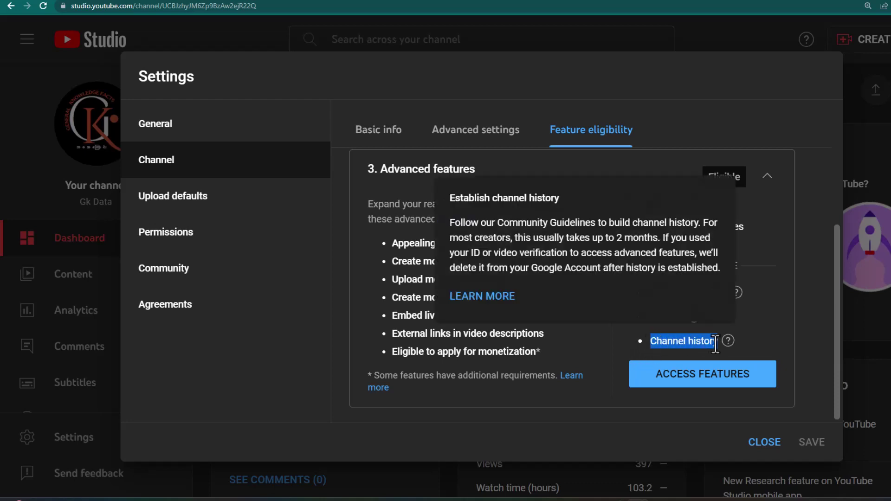
pyautogui.click(689, 345)
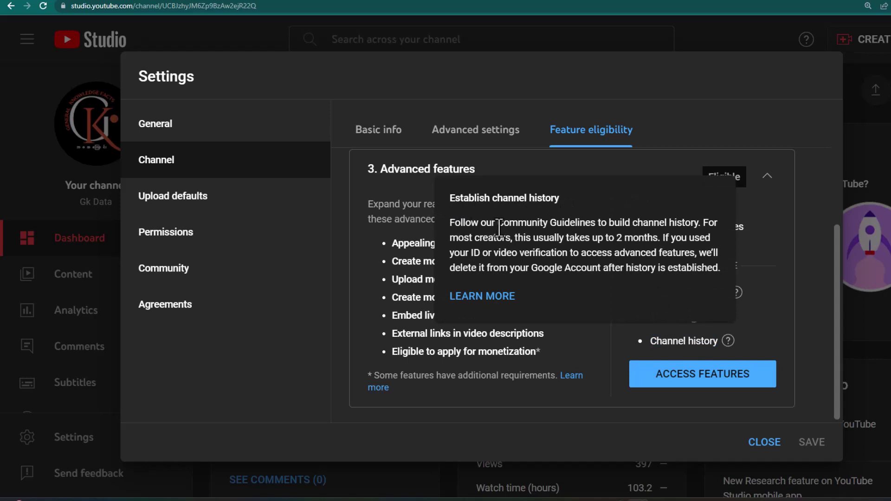
pyautogui.moveTo(498, 227); pyautogui.dragTo(693, 224)
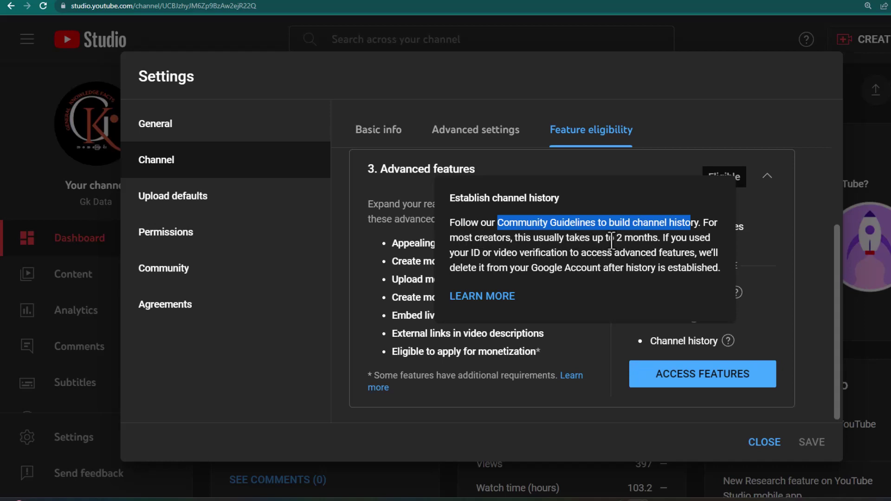
pyautogui.moveTo(613, 239)
pyautogui.mouseDown()
pyautogui.moveTo(652, 239)
pyautogui.moveTo(615, 241)
pyautogui.mouseUp()
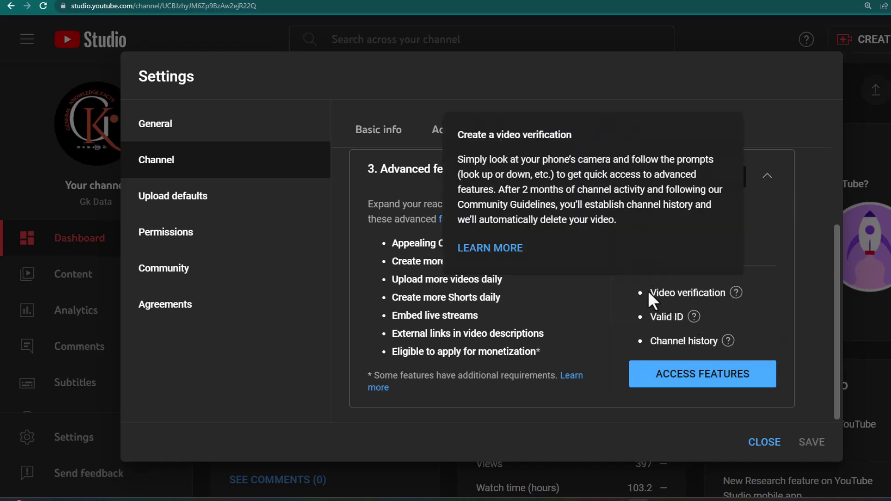
pyautogui.moveTo(648, 291)
pyautogui.moveTo(649, 294); pyautogui.dragTo(726, 297)
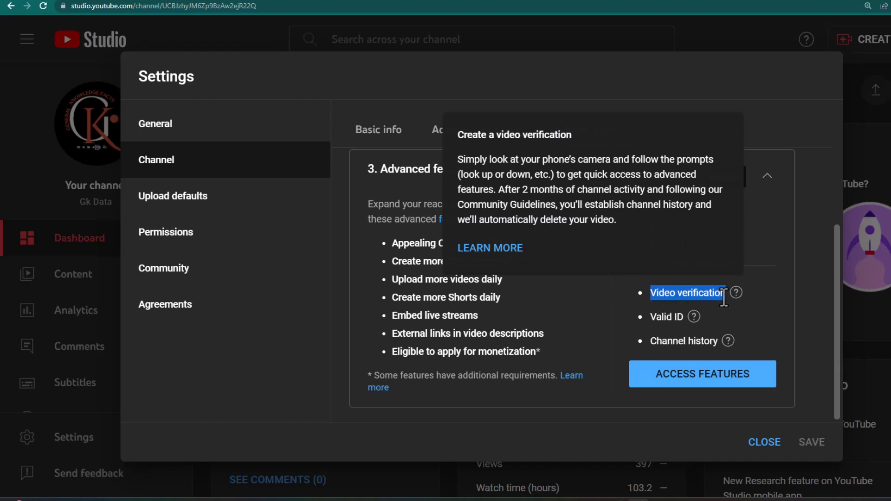
pyautogui.click(761, 319)
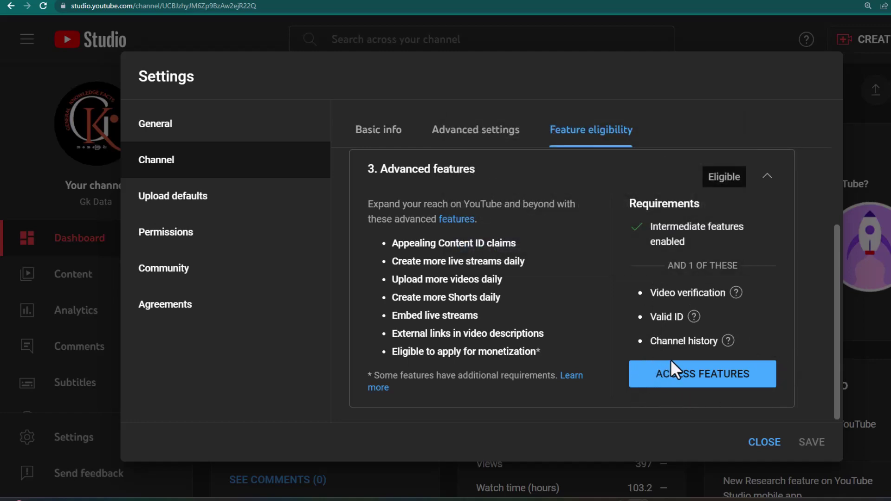
# Request access to the advanced features using video verification and have the verification link sent by email.
pyautogui.click(707, 388)
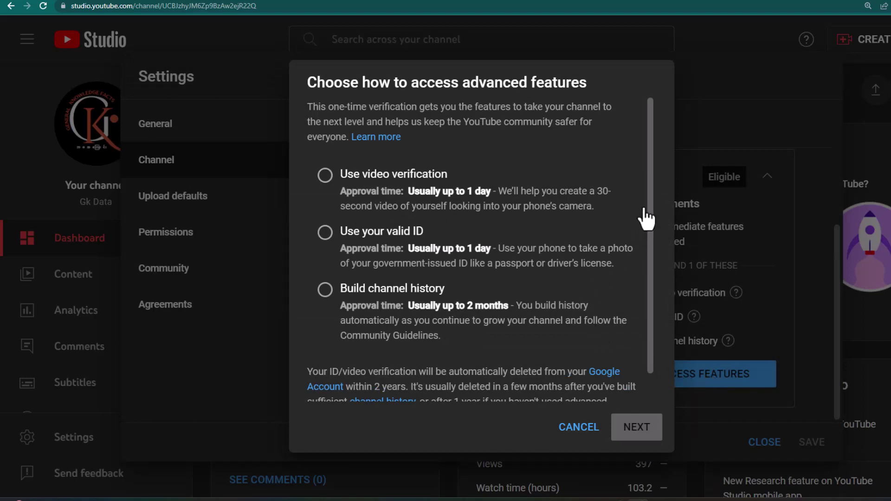
pyautogui.scroll(-1, 652, 204)
pyautogui.scroll(1, 649, 232)
pyautogui.click(325, 176)
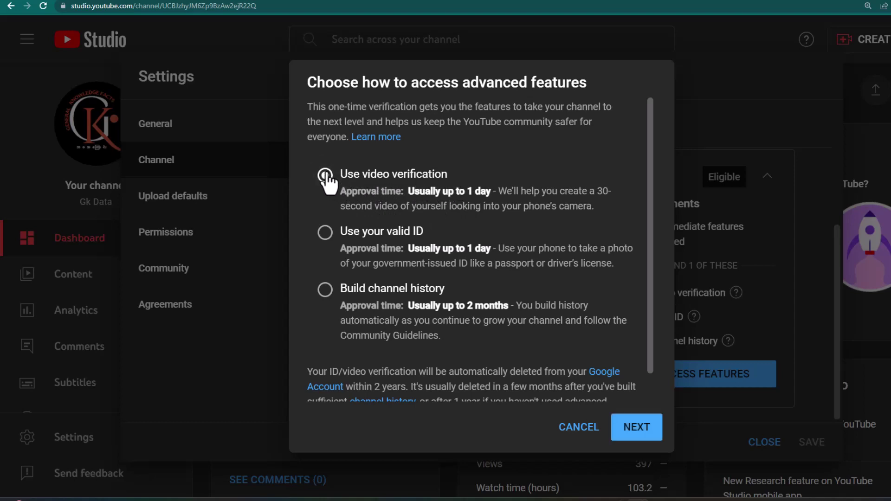
pyautogui.click(637, 429)
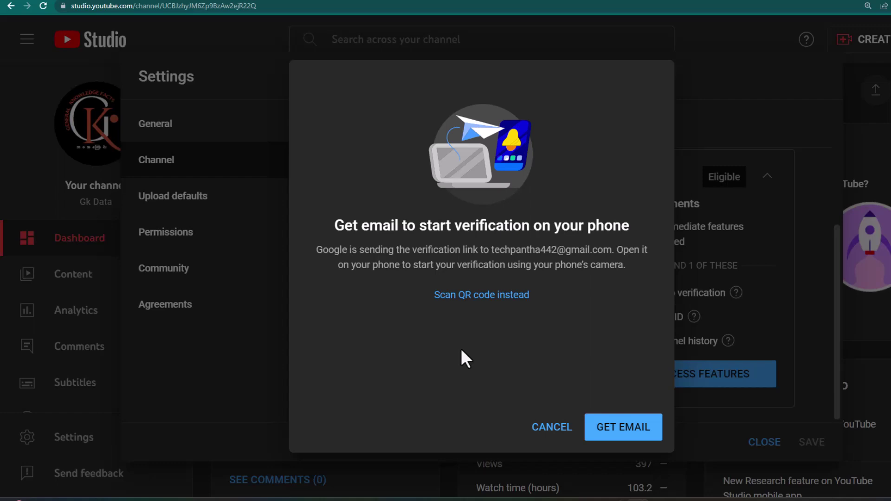
pyautogui.click(601, 438)
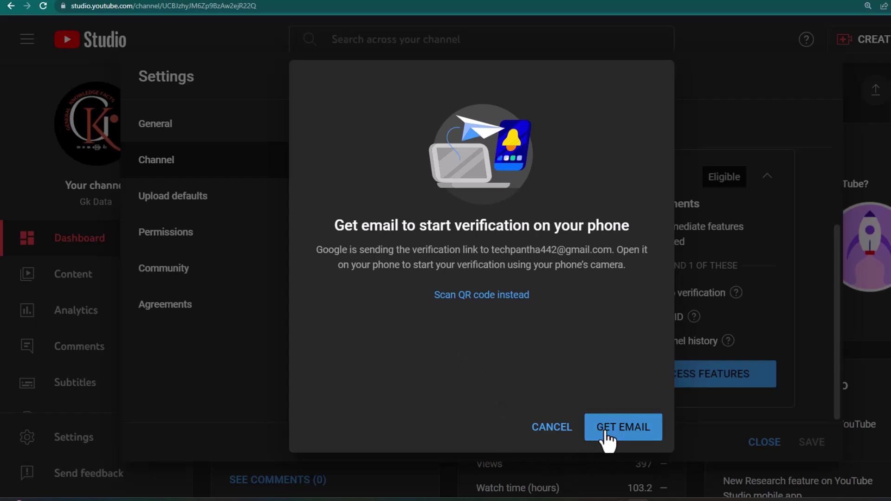
pyautogui.click(605, 438)
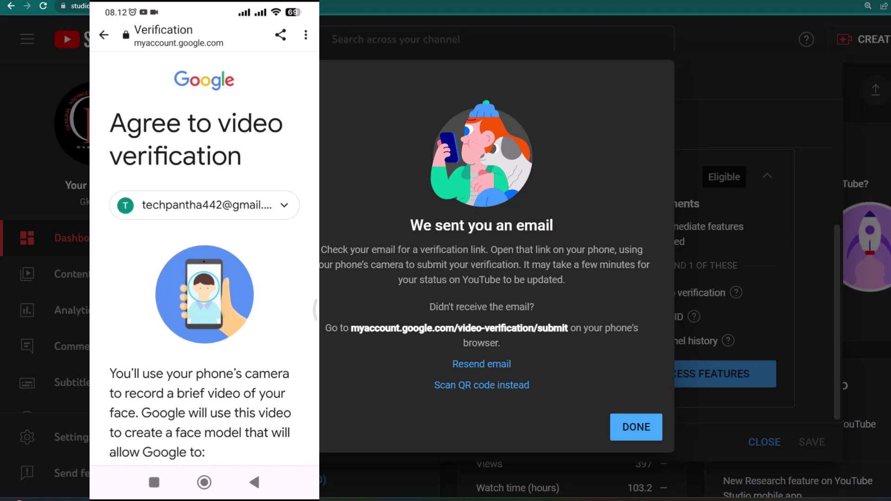
# On the phone's verification page, allow Google to use the video for improving face matching and age estimation, and agree to video verification.
pyautogui.scroll(-1, 204, 250)
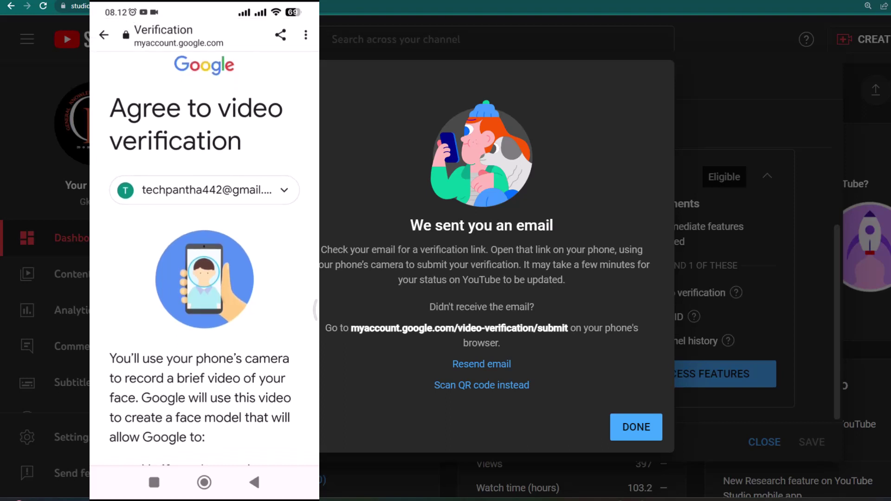
pyautogui.scroll(1, 204, 257)
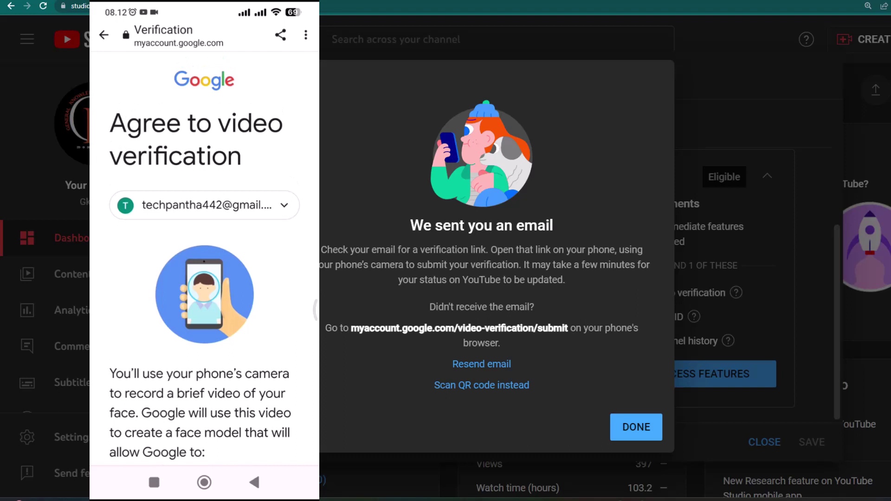
pyautogui.scroll(-1, 204, 250)
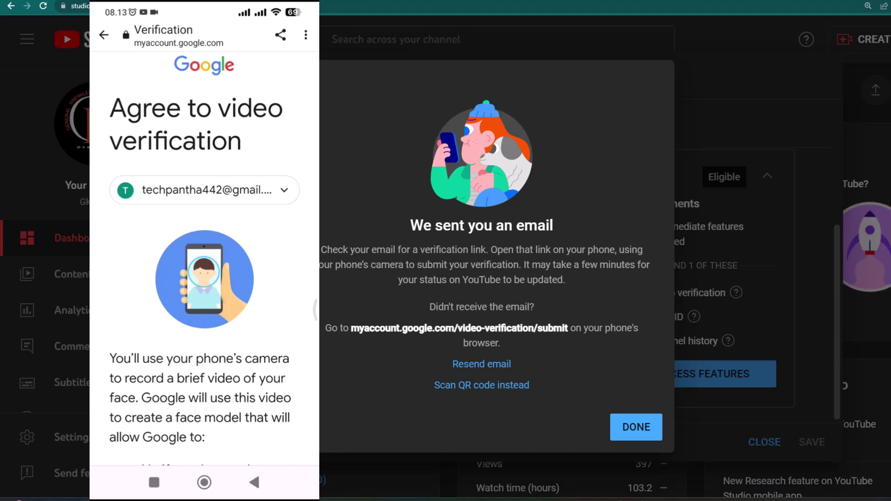
pyautogui.scroll(-8, 204, 241)
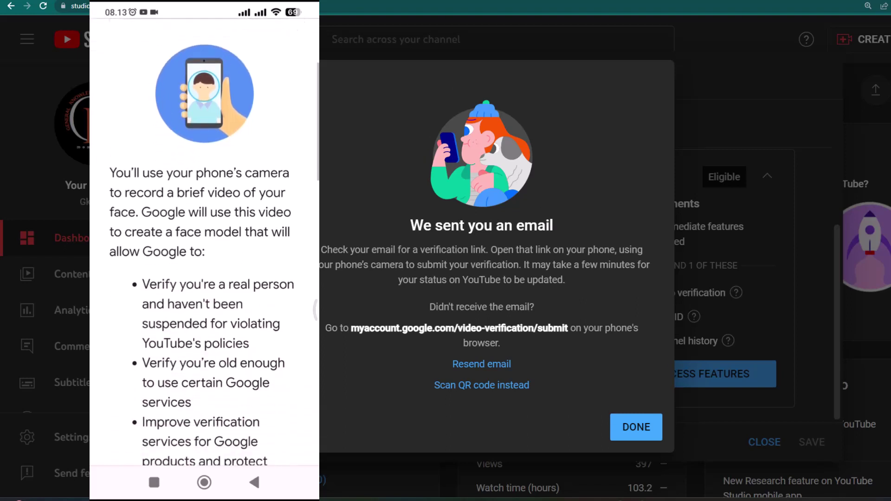
pyautogui.scroll(-12, 204, 241)
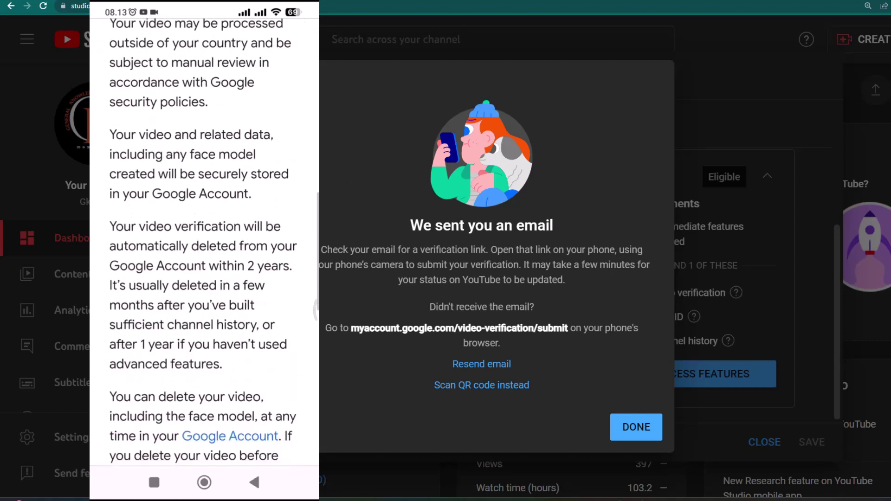
pyautogui.scroll(-8, 204, 241)
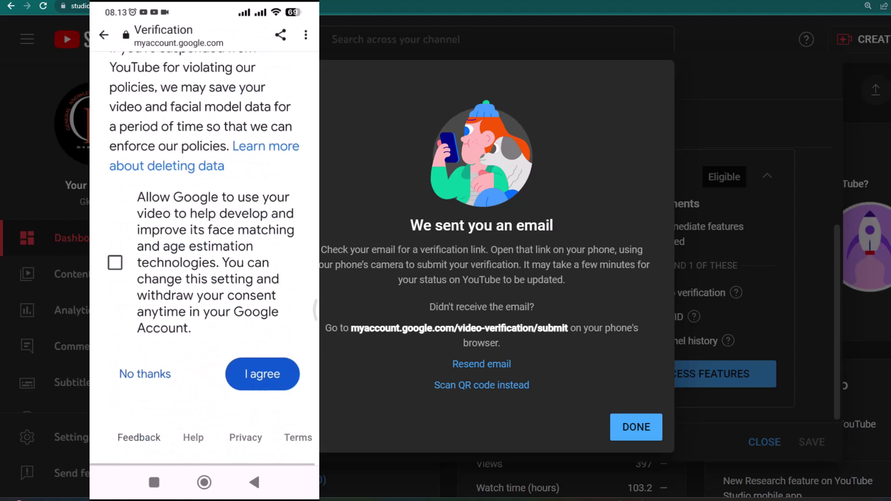
pyautogui.click(115, 263)
pyautogui.click(262, 374)
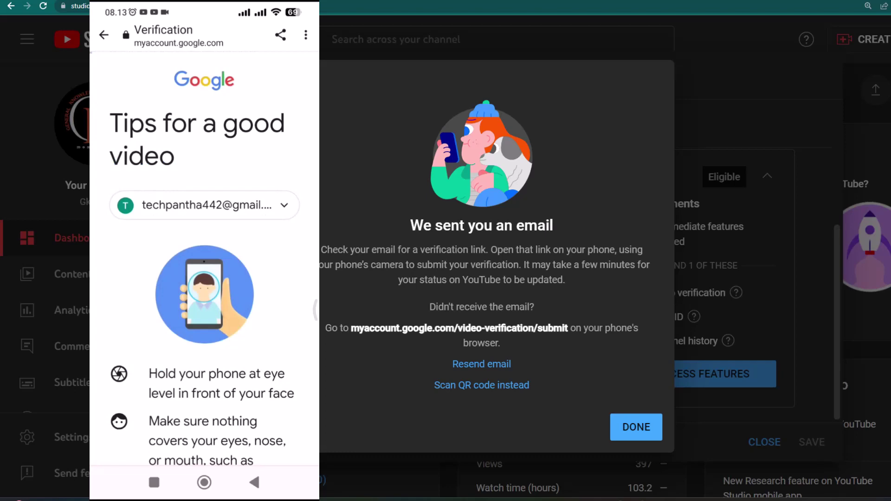